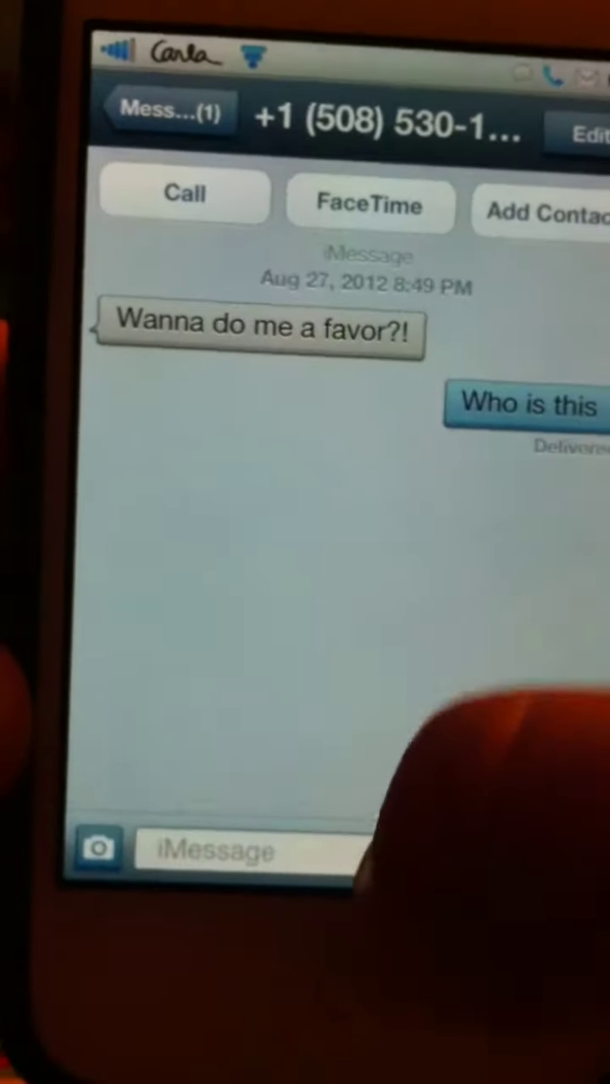
Step: Activate the reply field in the 'Wanna do me a favor?!' thread so the keyboard appears
left_click(330, 921)
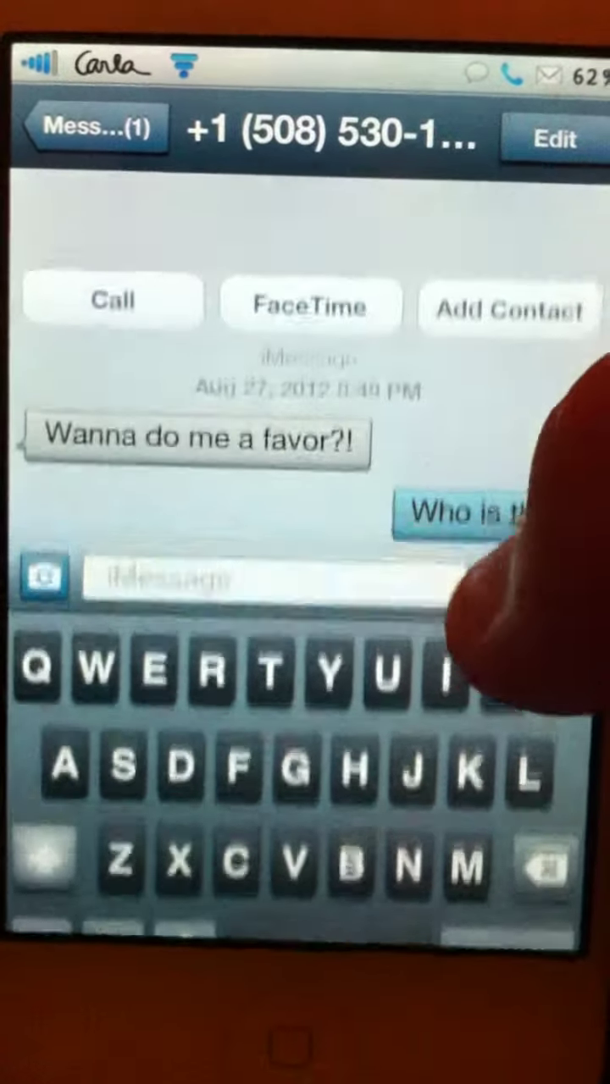
Step: Dismiss the keyboard, view another contact's conversation, and return to the conversation list
left_click(474, 424)
left_click(89, 256)
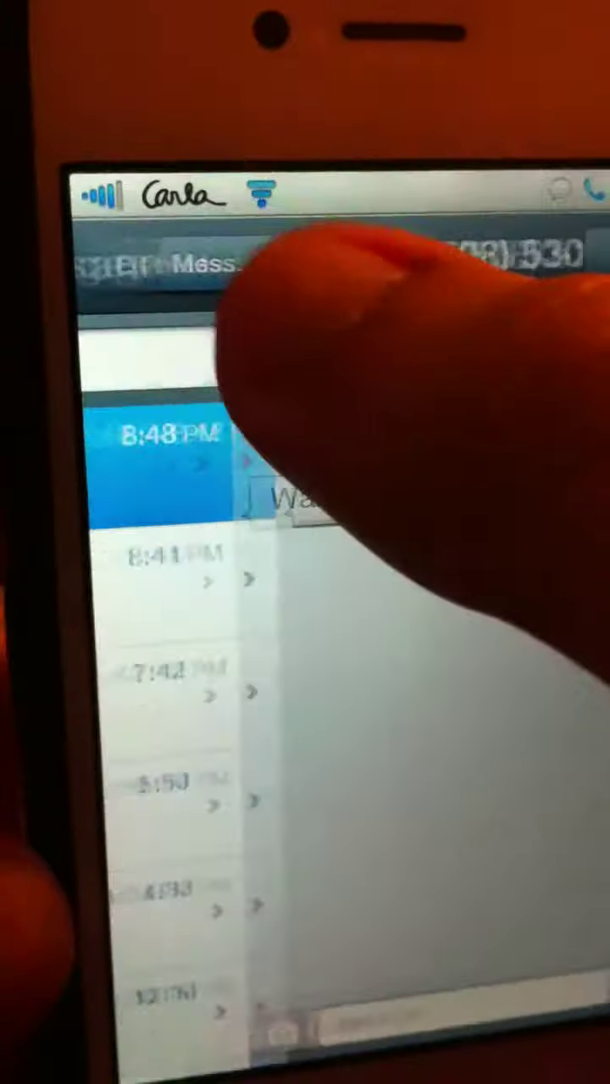
left_click(373, 508)
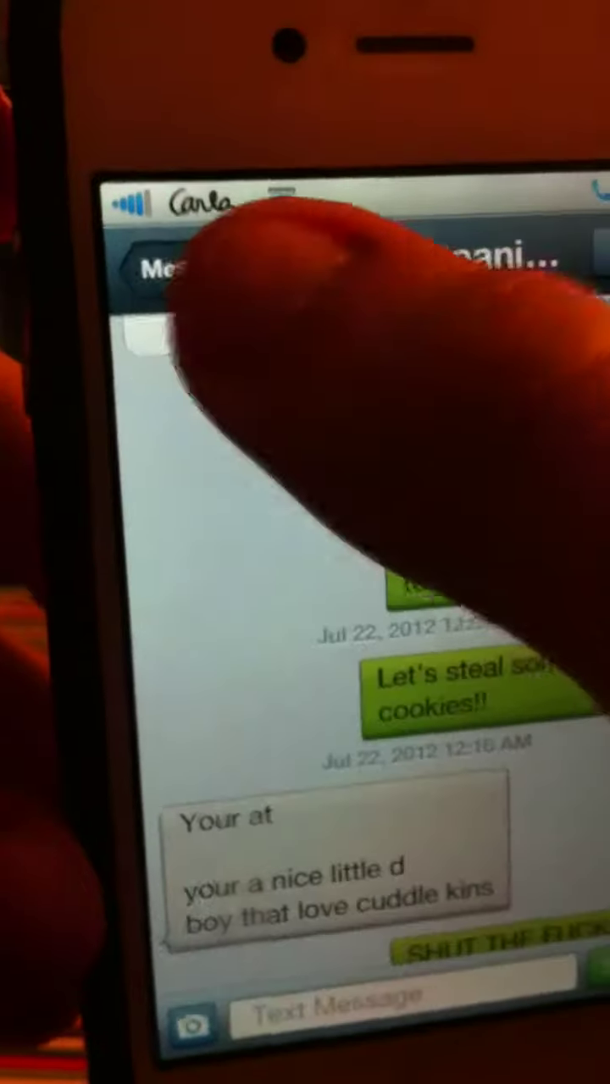
left_click(144, 193)
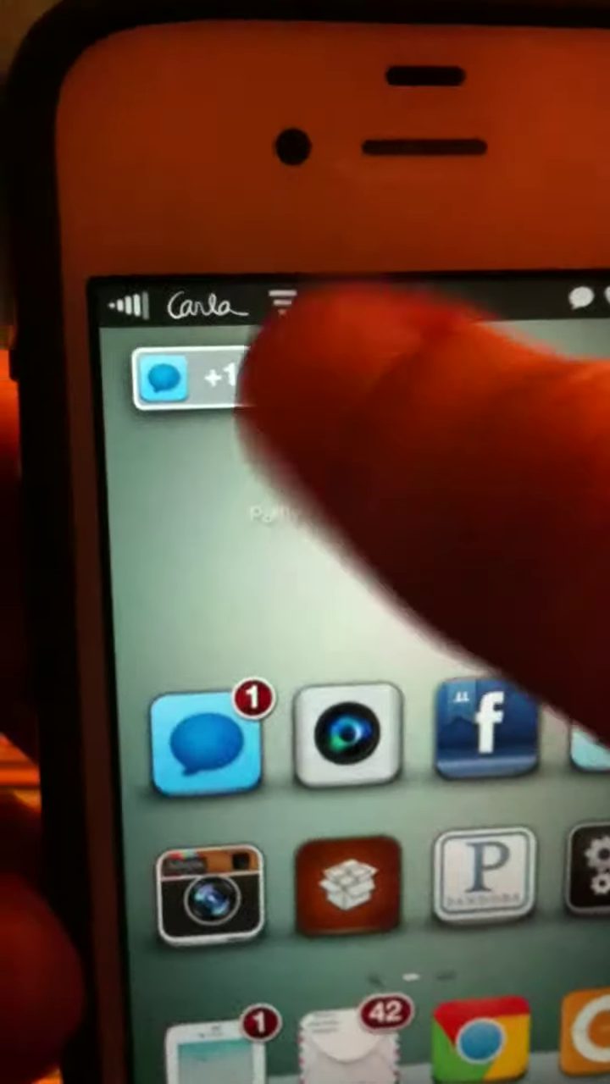
Step: Open the 508 number's banner message, send 'Oh hey and ok', and return home
left_click(254, 376)
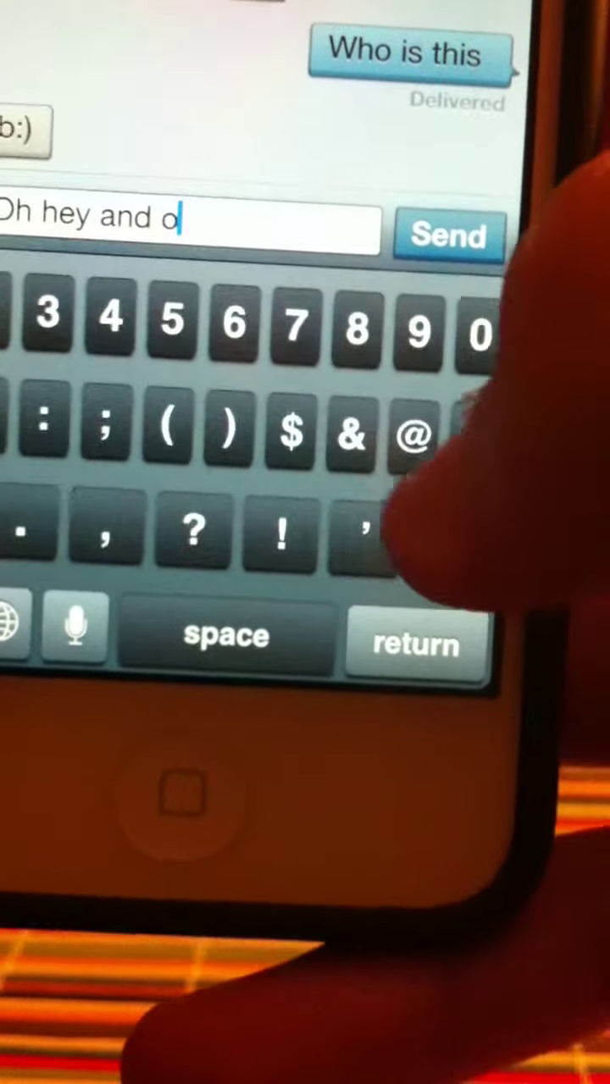
left_click(372, 533)
left_click(436, 246)
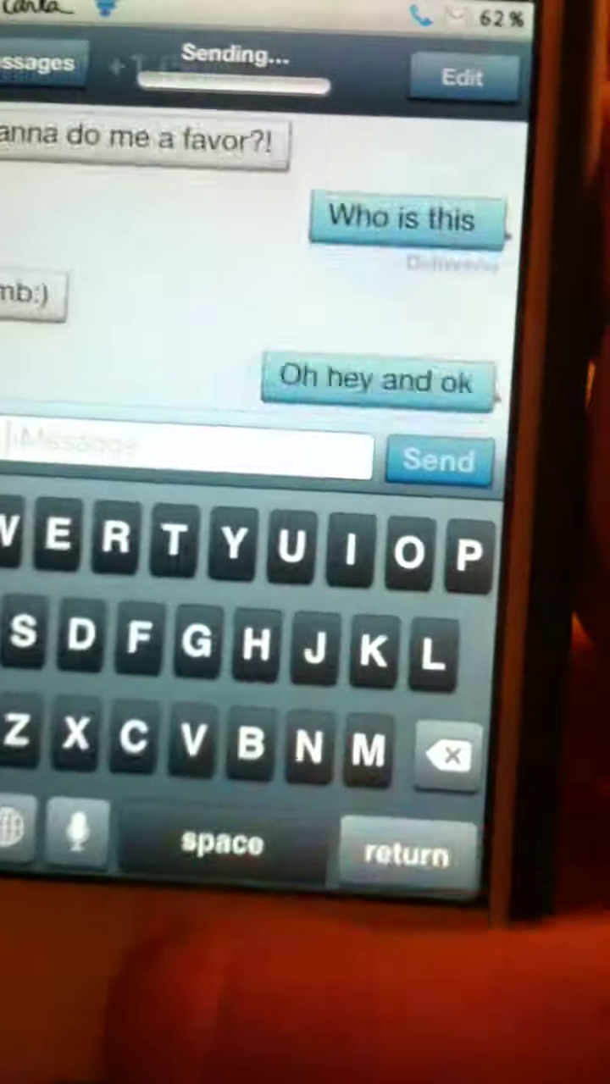
left_click(187, 809)
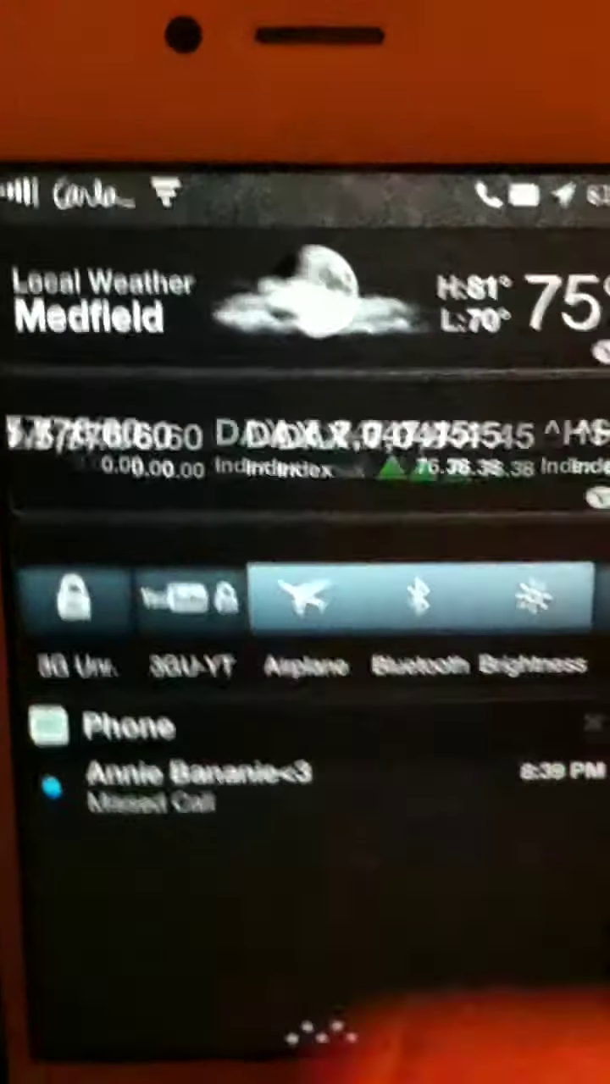
Step: Close Notification Center and view the empty music player from the Apple folder
left_click_drag(474, 931, 483, 339)
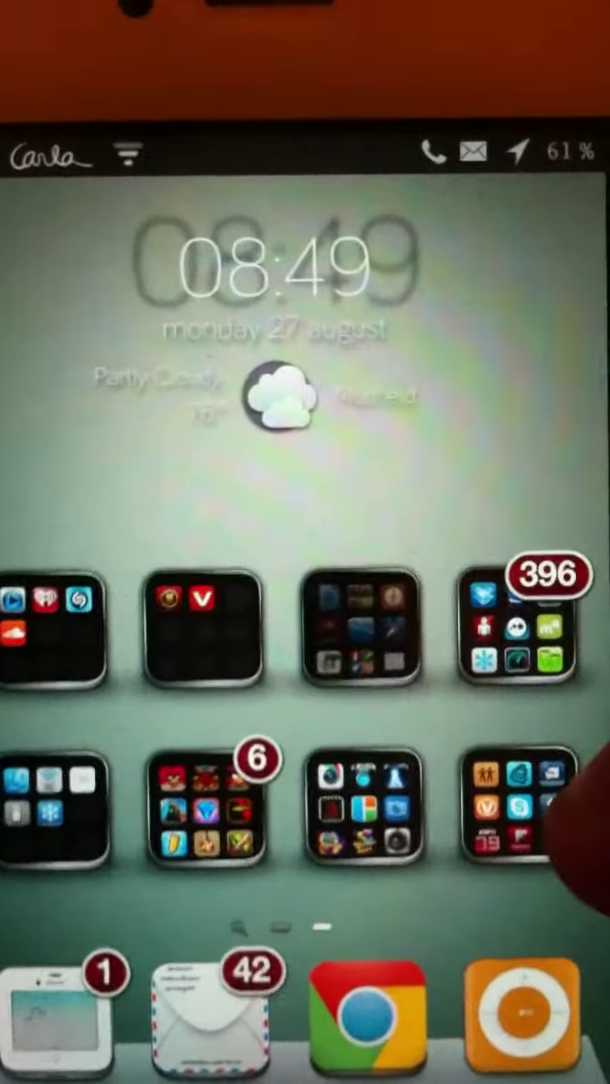
left_click(362, 627)
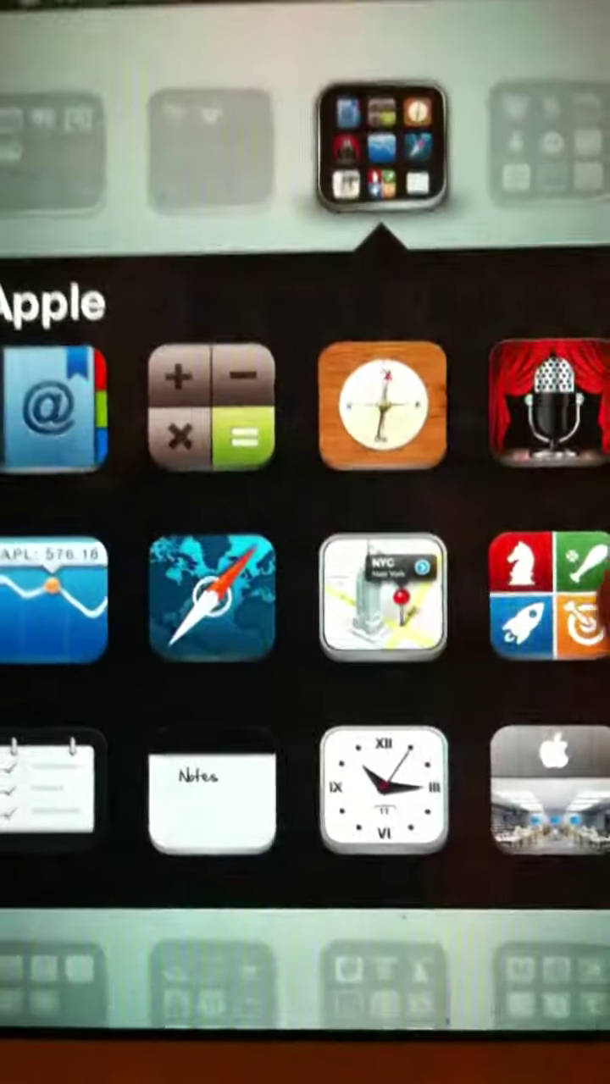
scroll(305, 592, "down", 5)
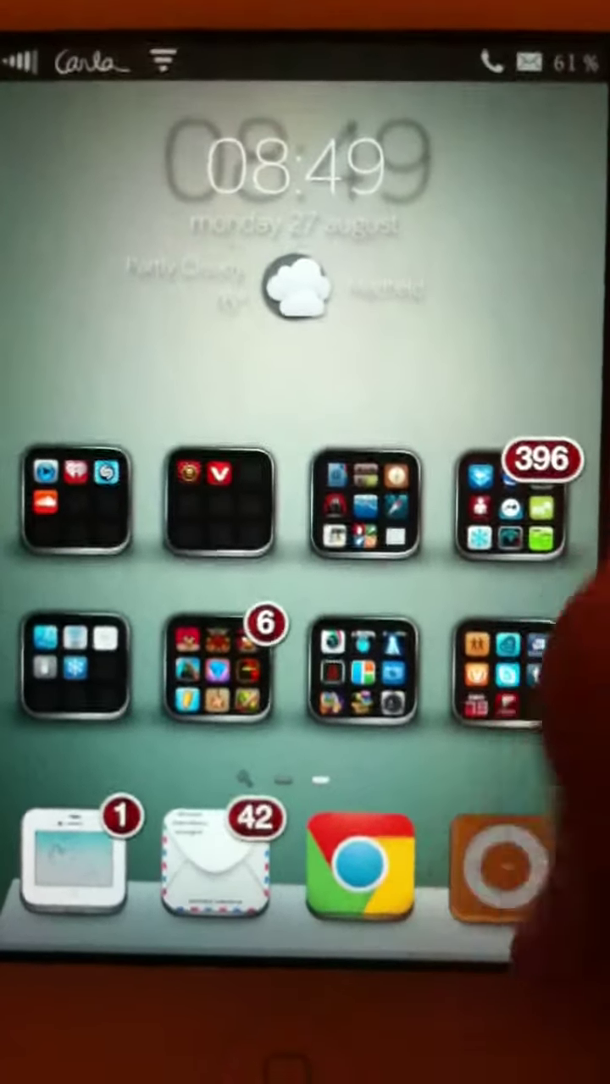
left_click(499, 864)
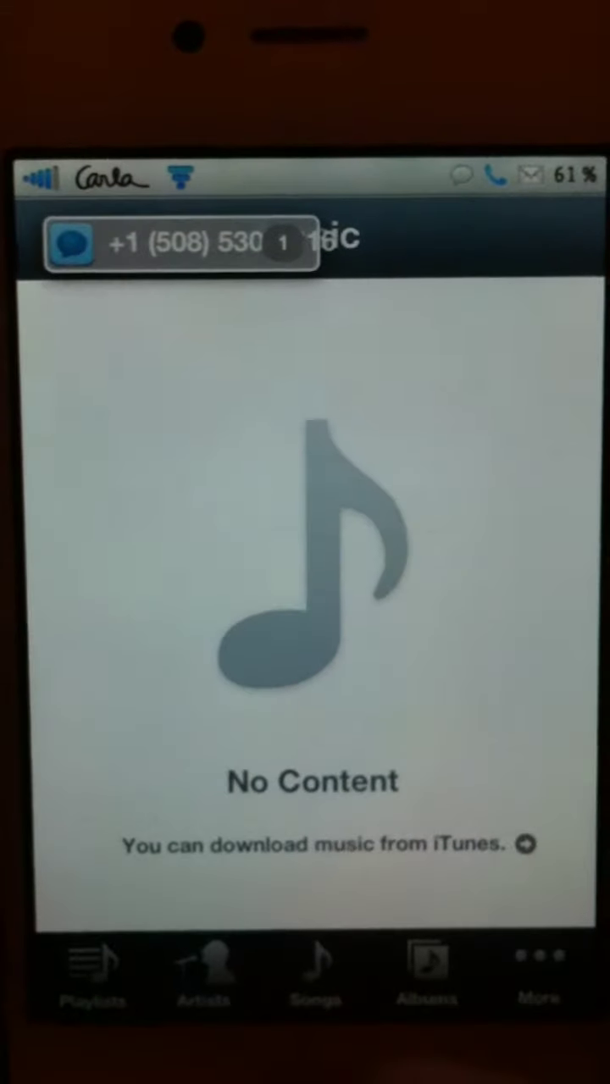
key("Home")
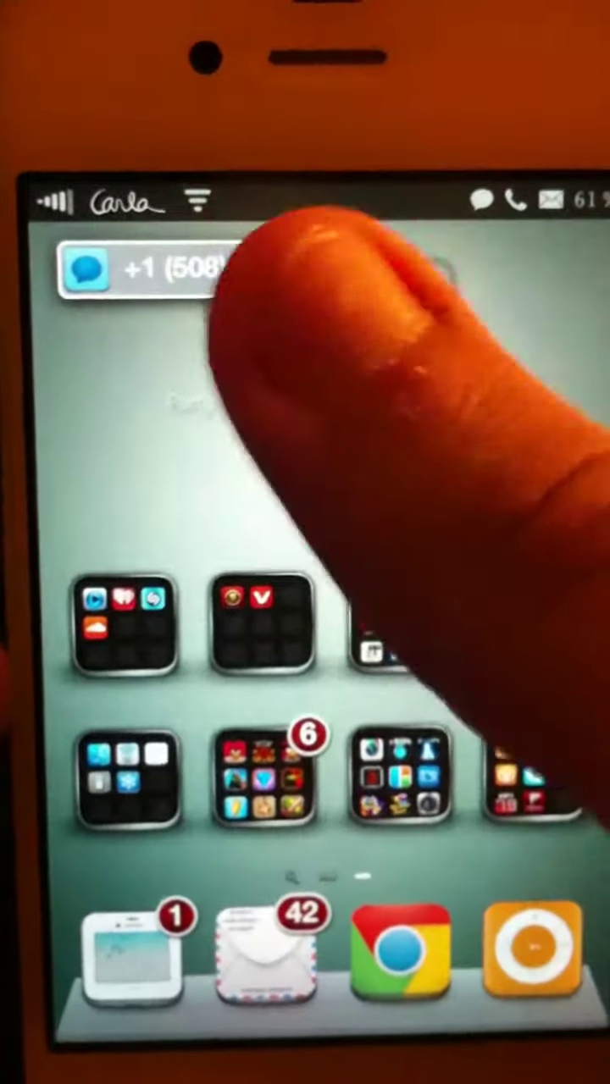
Step: Open Mail's All Inboxes with its 42 messages
left_click(474, 728)
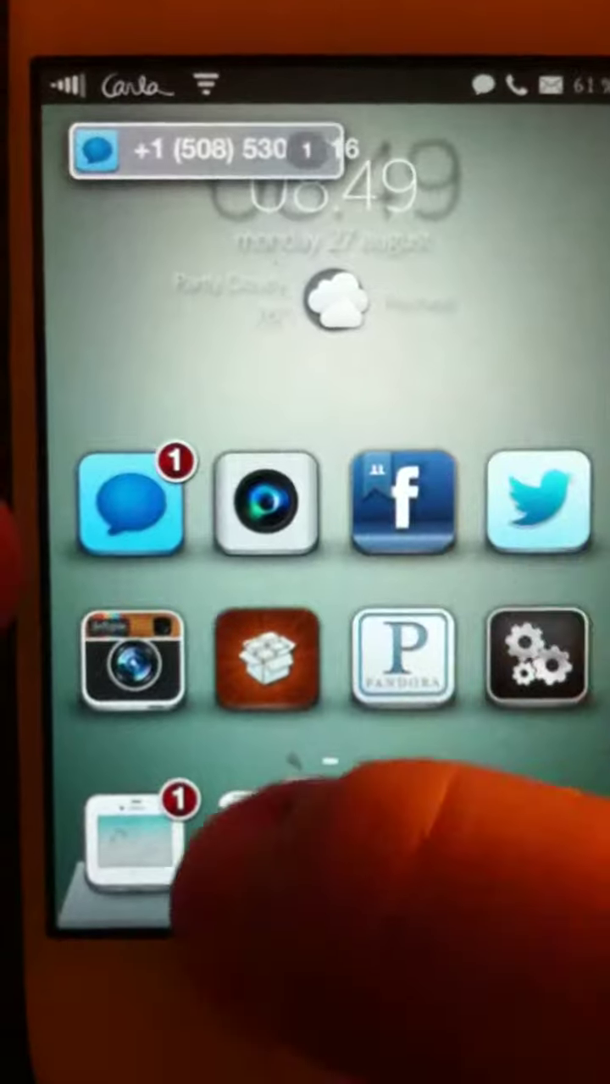
left_click(262, 817)
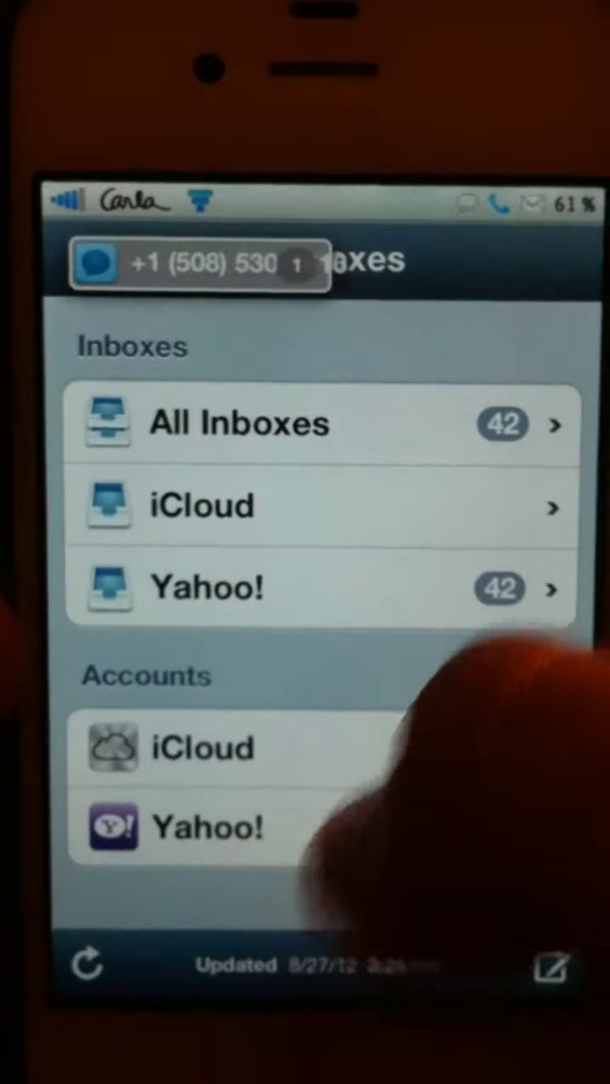
left_click(423, 588)
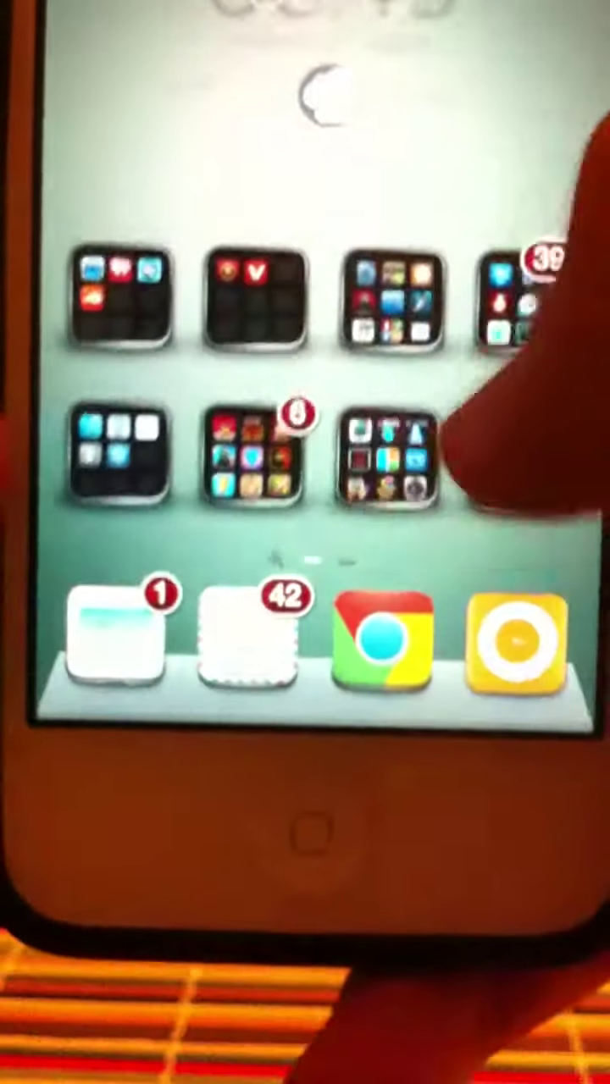
Step: Open Weather from the Apple folder twice, expanding Monday into an hourly forecast
left_click(396, 390)
left_click_drag(542, 403, 542, 211)
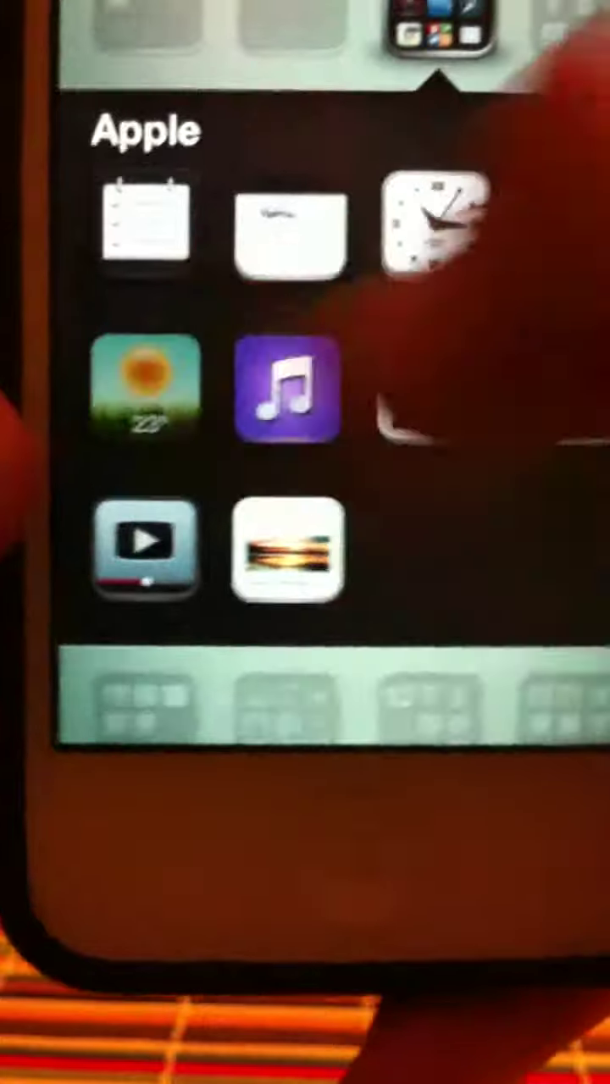
left_click(131, 346)
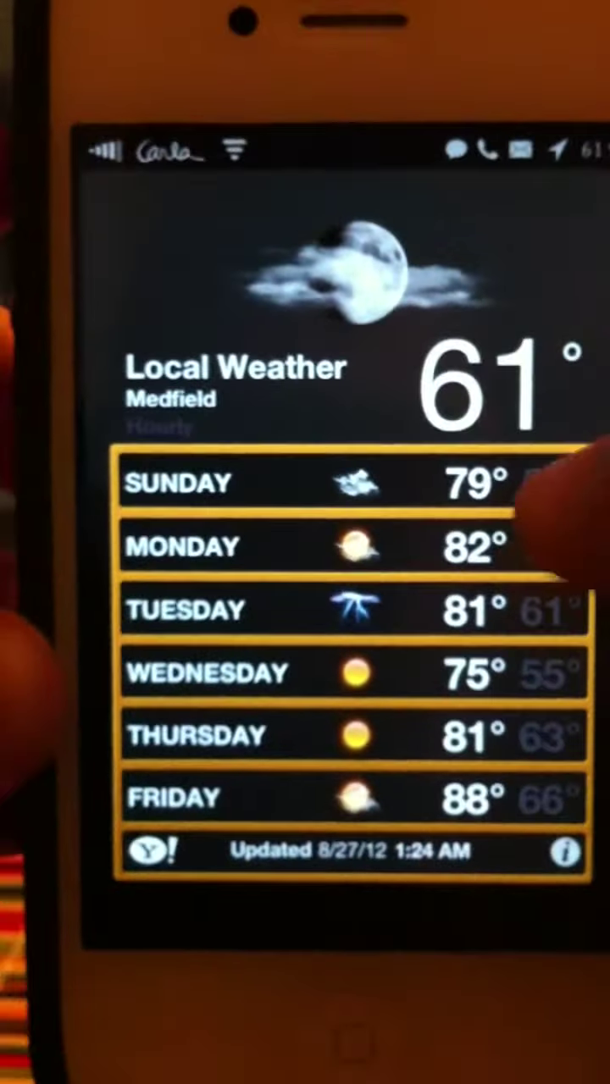
left_click(348, 1037)
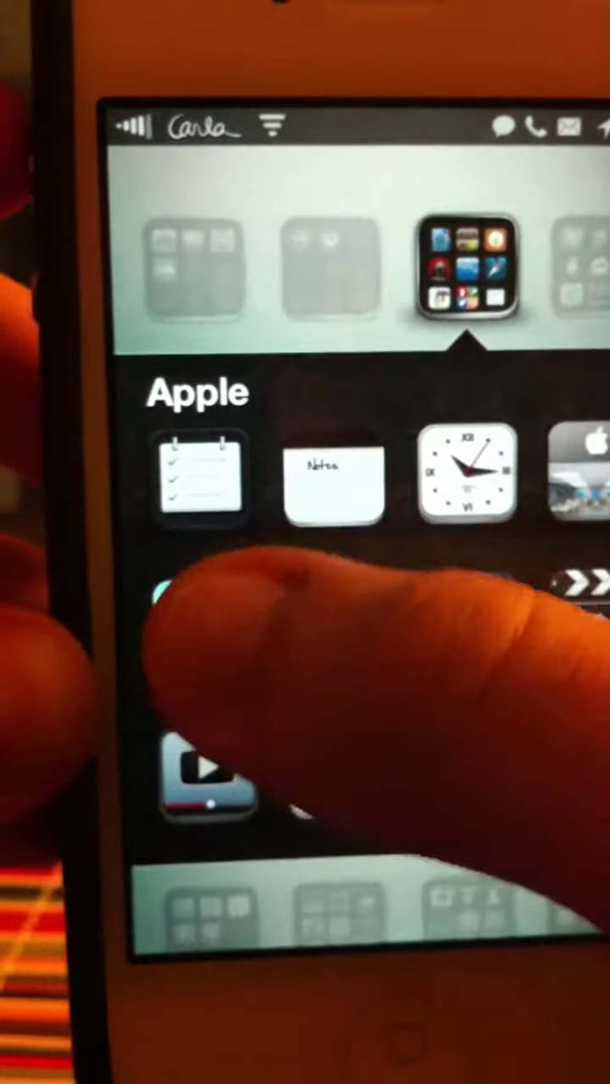
left_click(169, 635)
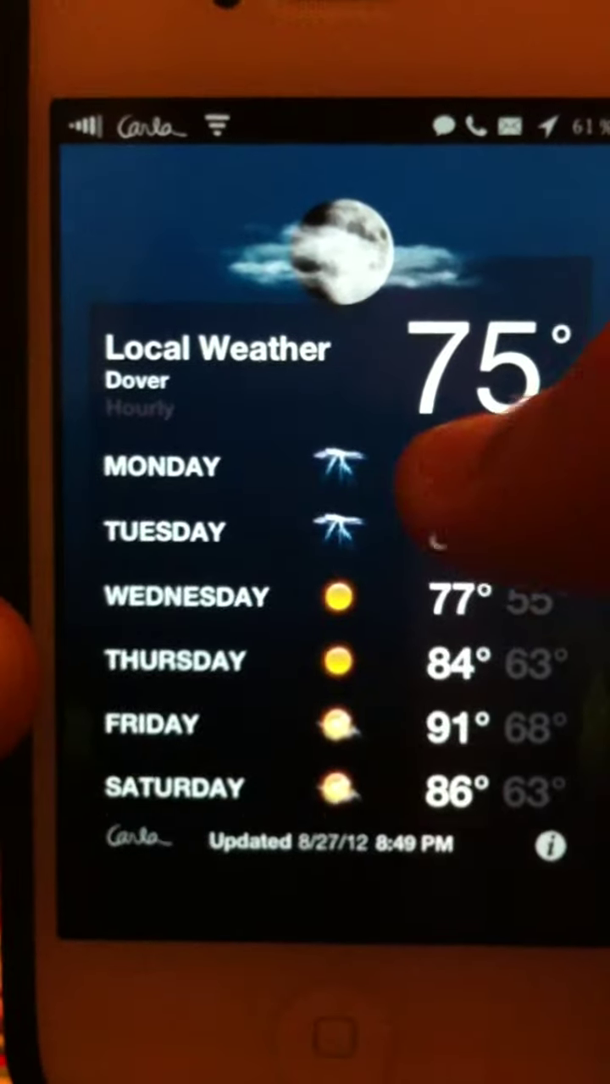
left_click(508, 457)
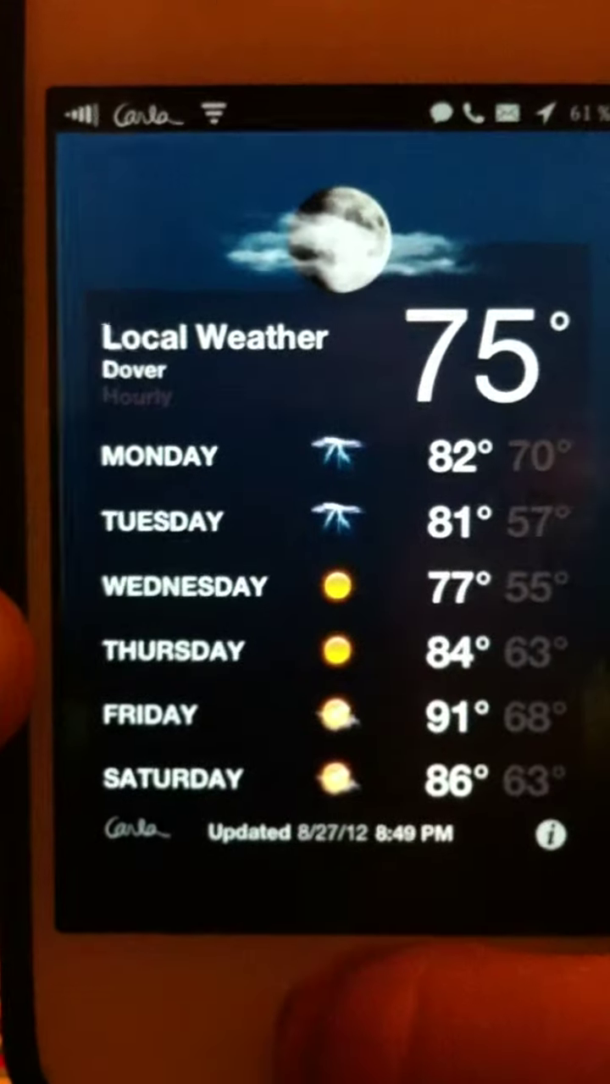
left_click(338, 1028)
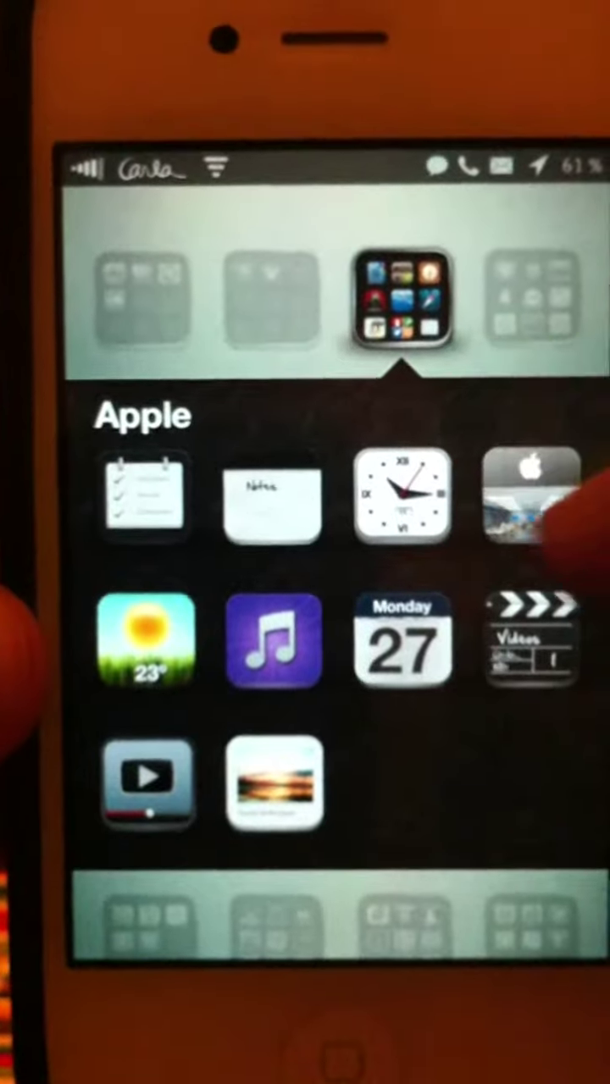
left_click(508, 314)
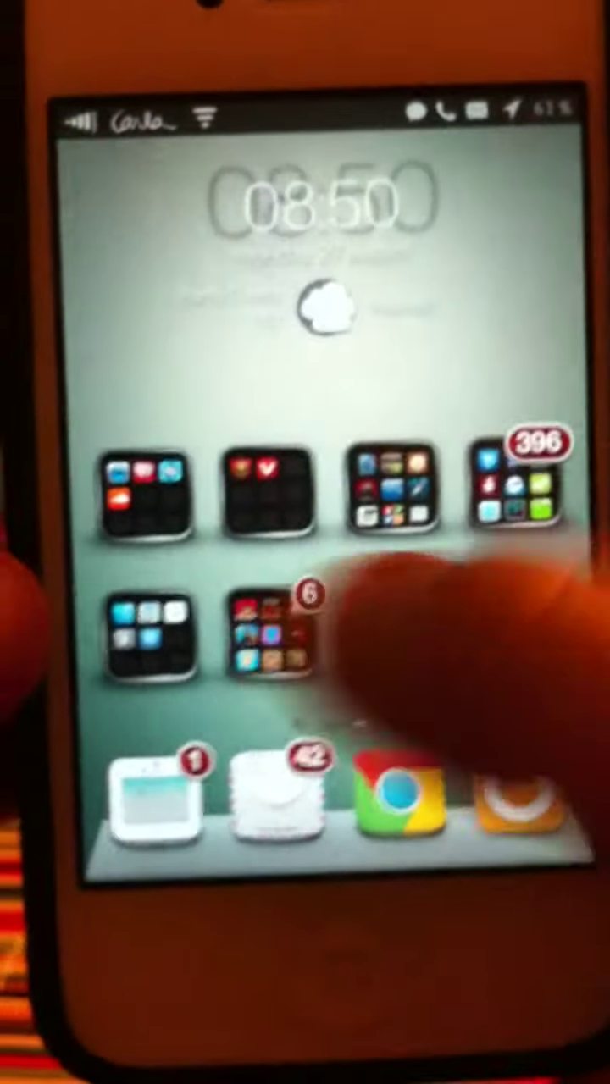
Step: Dismiss Spotlight search, return to the home page of folders, and open Cydia
left_click_drag(211, 609, 508, 609)
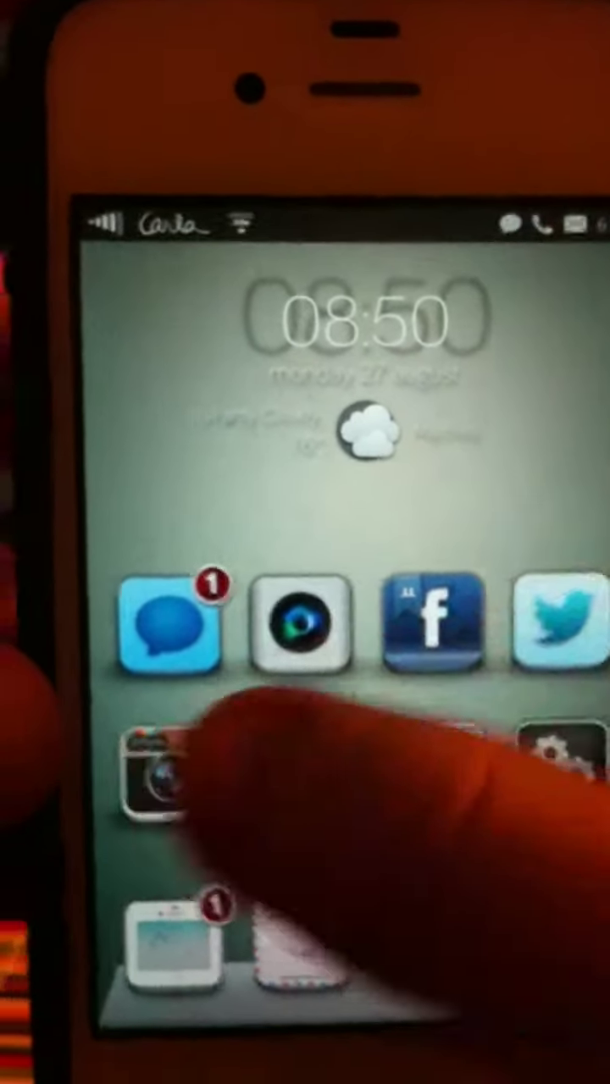
left_click_drag(241, 749, 550, 677)
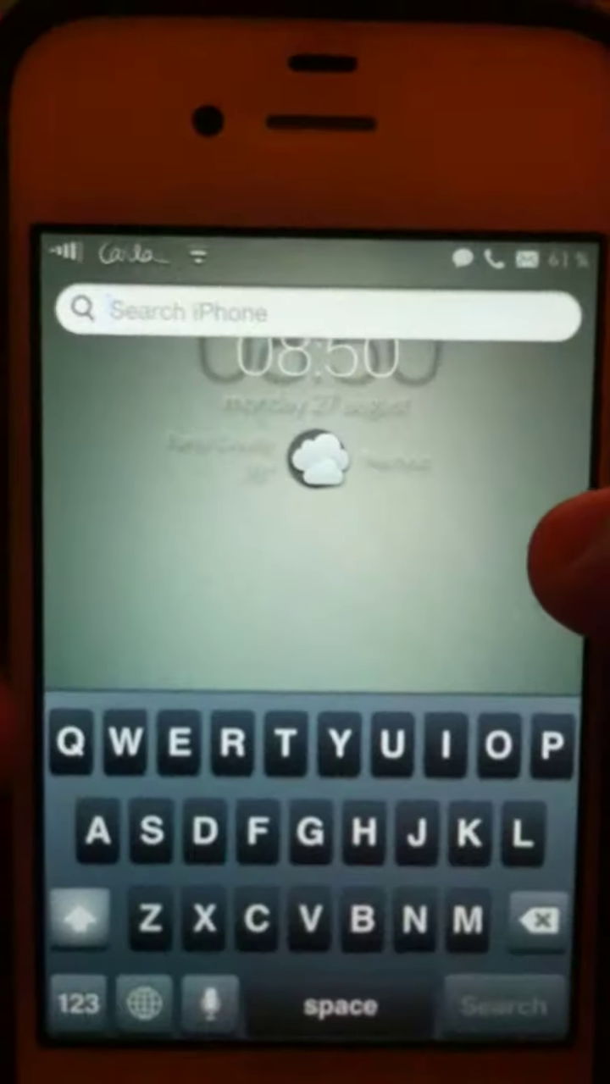
left_click_drag(551, 593, 296, 610)
left_click_drag(508, 745, 254, 762)
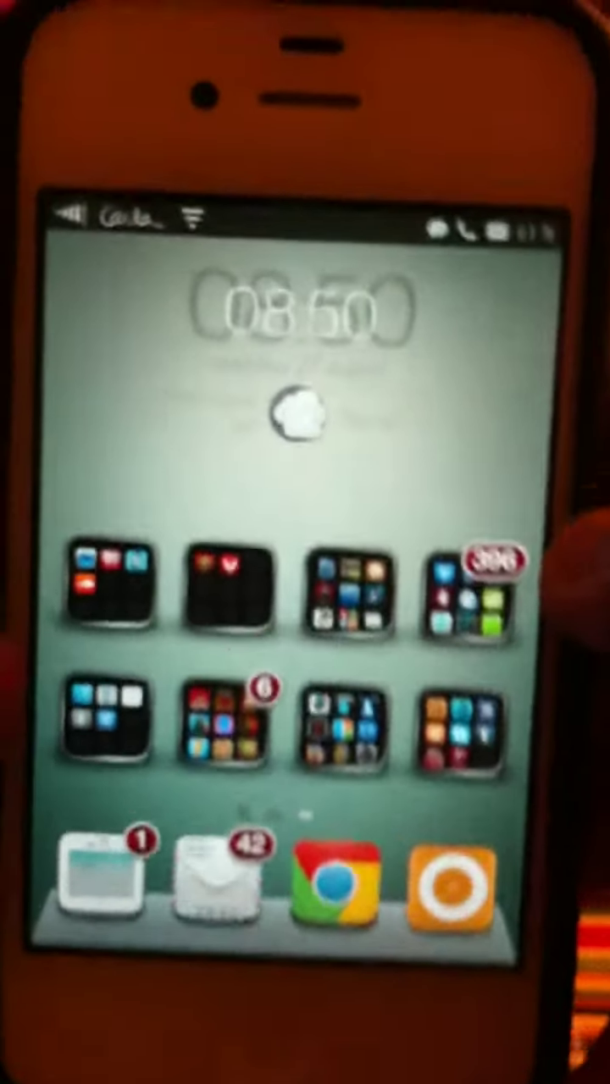
left_click(529, 812)
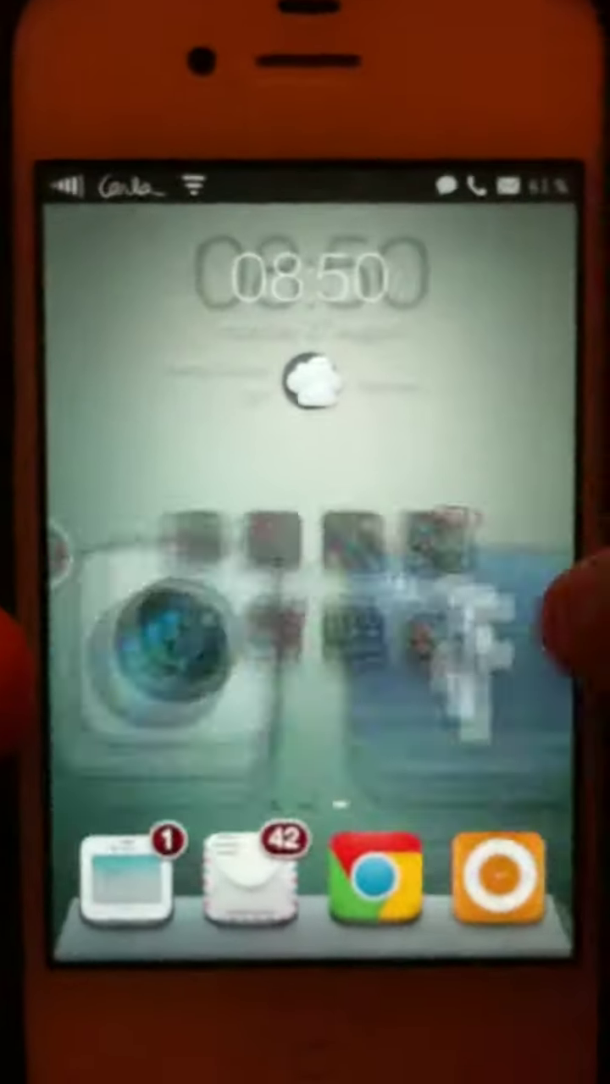
left_click(280, 745)
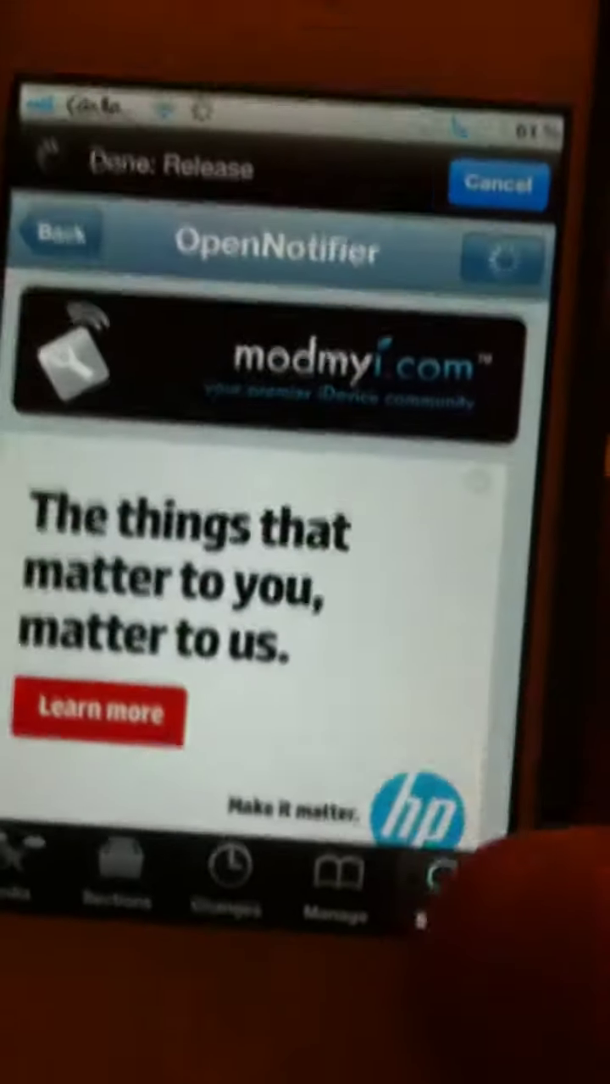
Step: Search Cydia's package catalogue for 'carla' to list the Carla for iOS themes
left_click(457, 889)
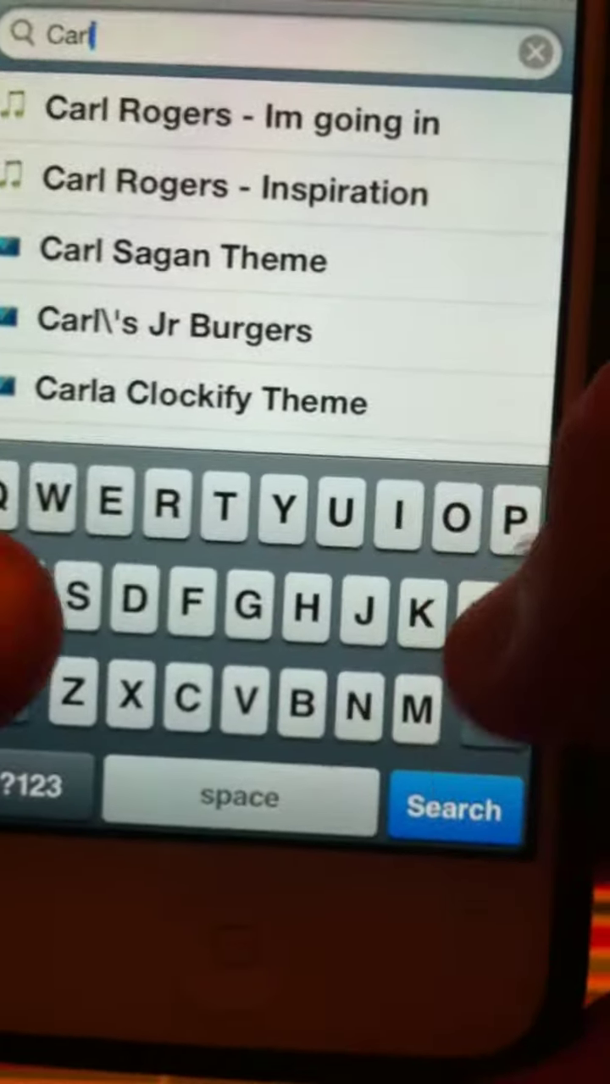
type("a")
key("Return")
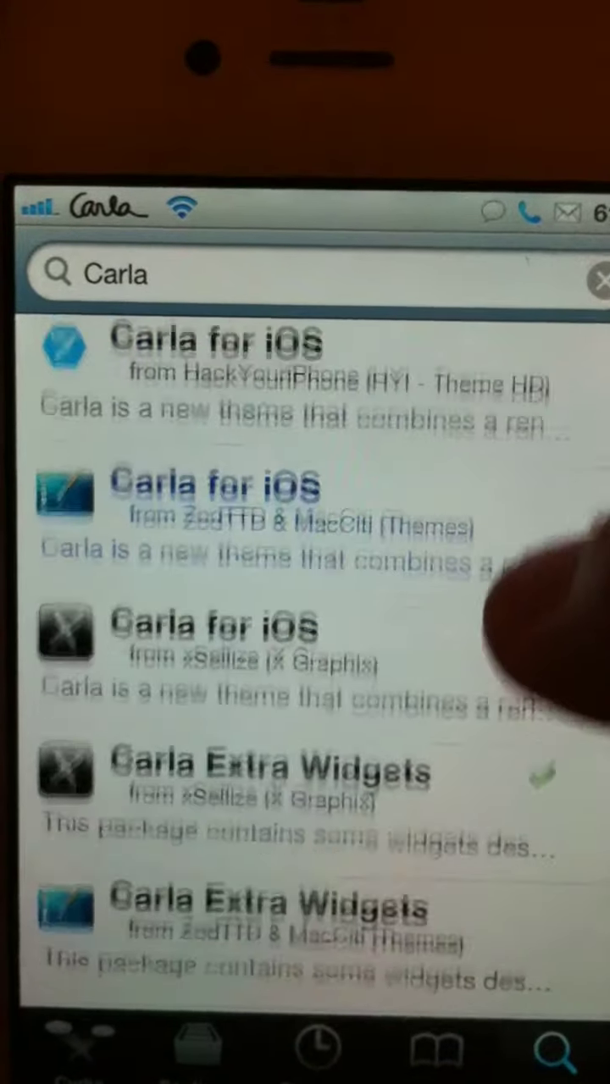
scroll(542, 593, "down", 1)
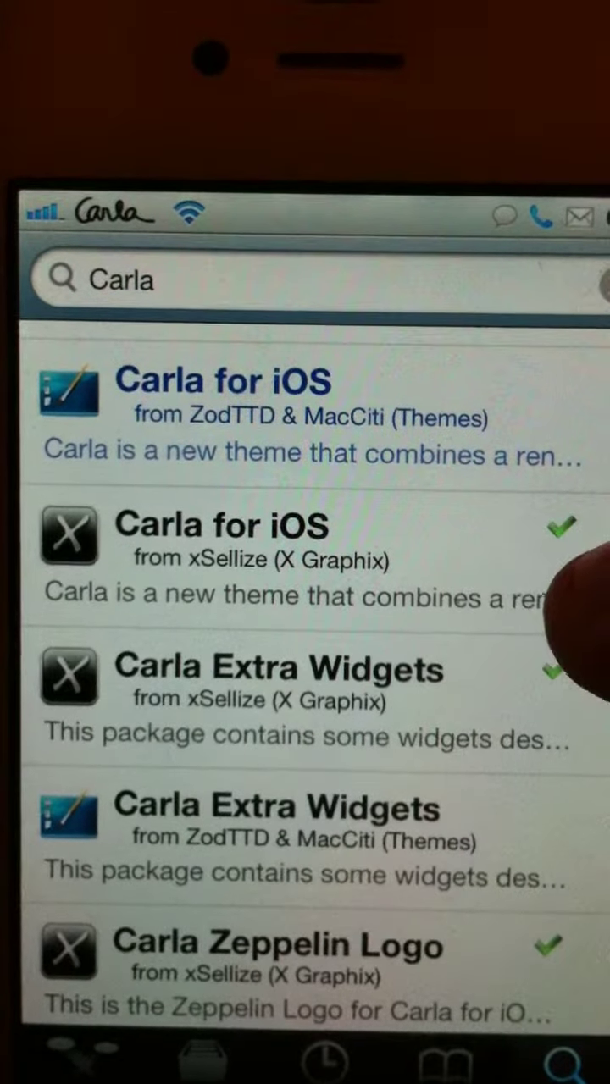
scroll(584, 592, "down", 1)
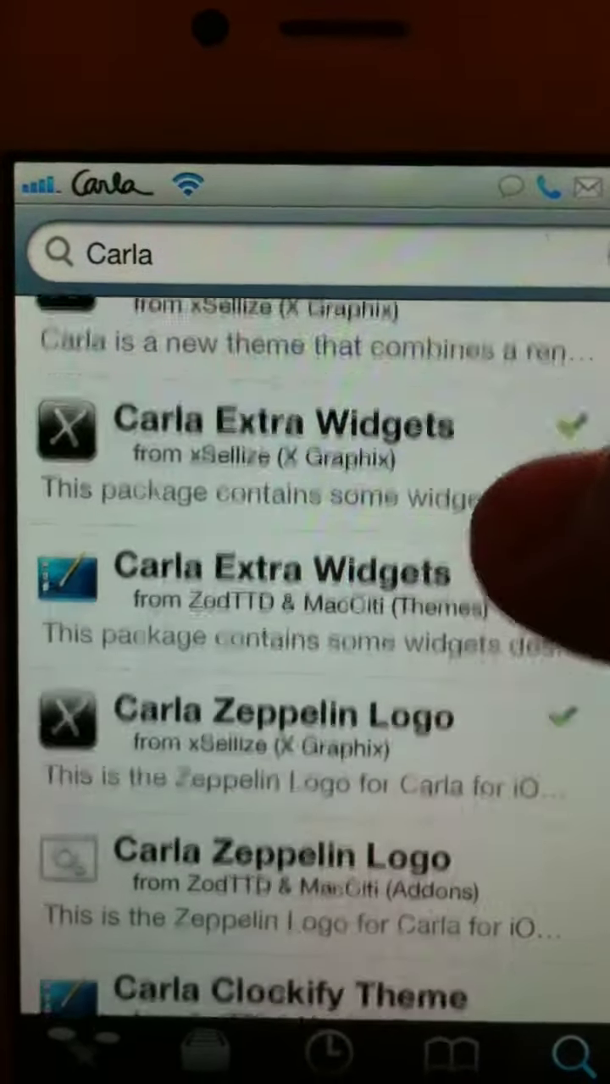
scroll(584, 762, "down", 10)
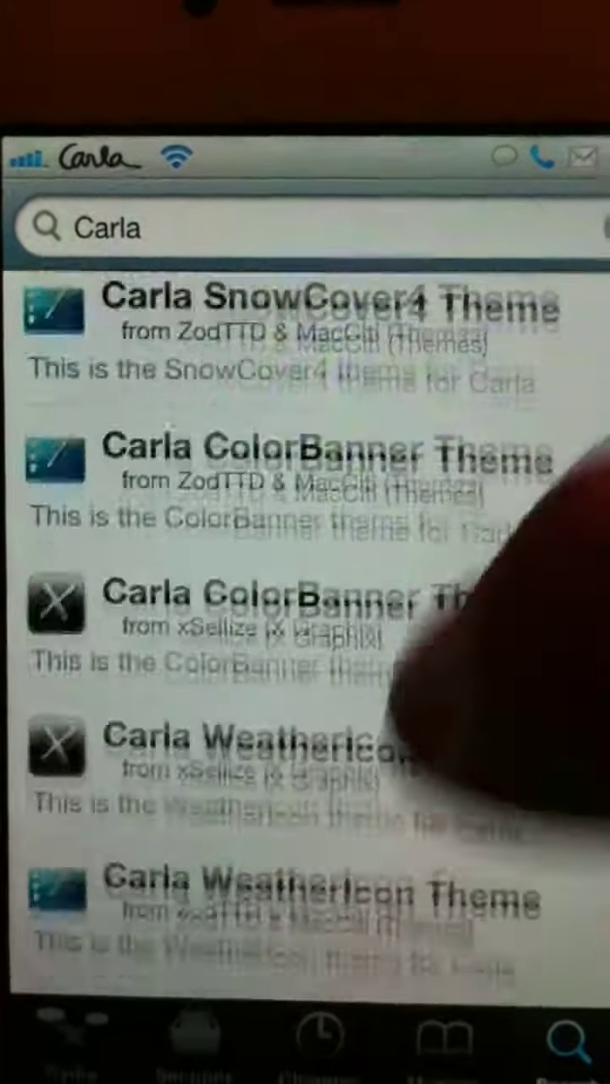
scroll(508, 677, "down", 5)
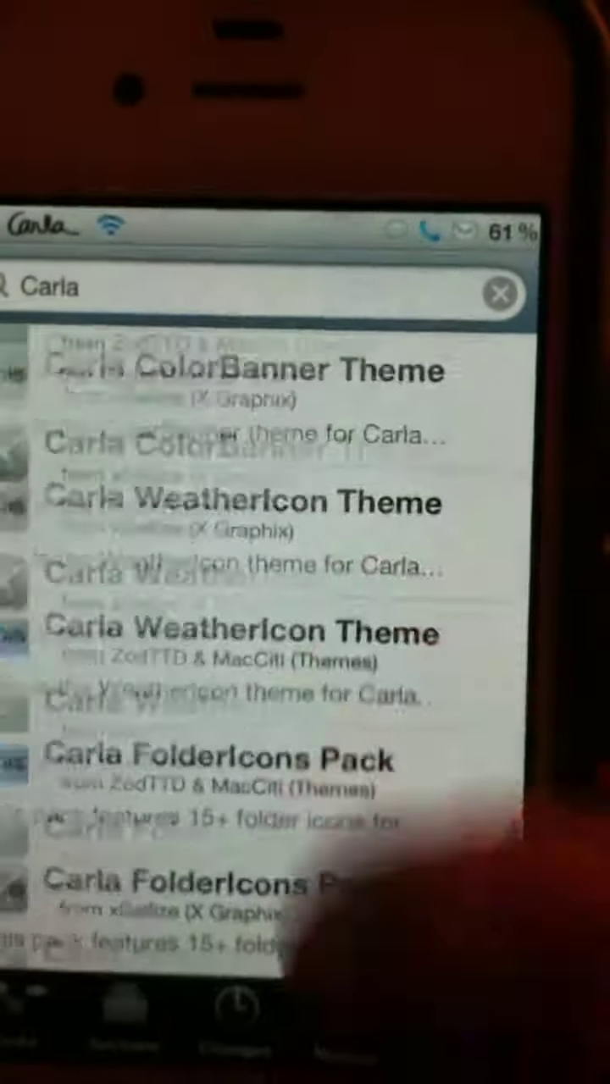
scroll(280, 635, "up", 10)
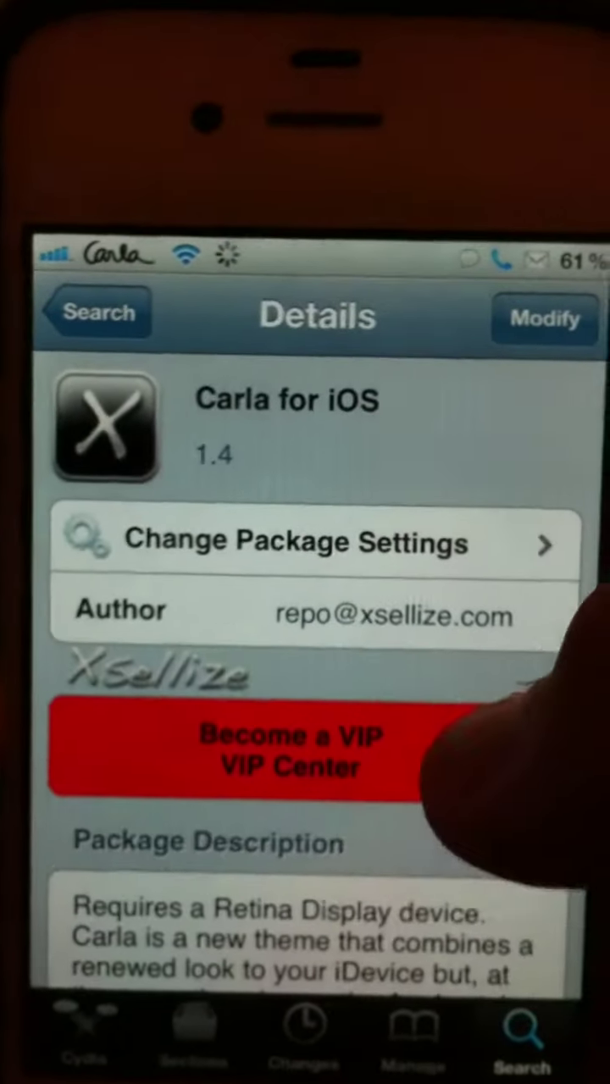
scroll(474, 745, "down", 10)
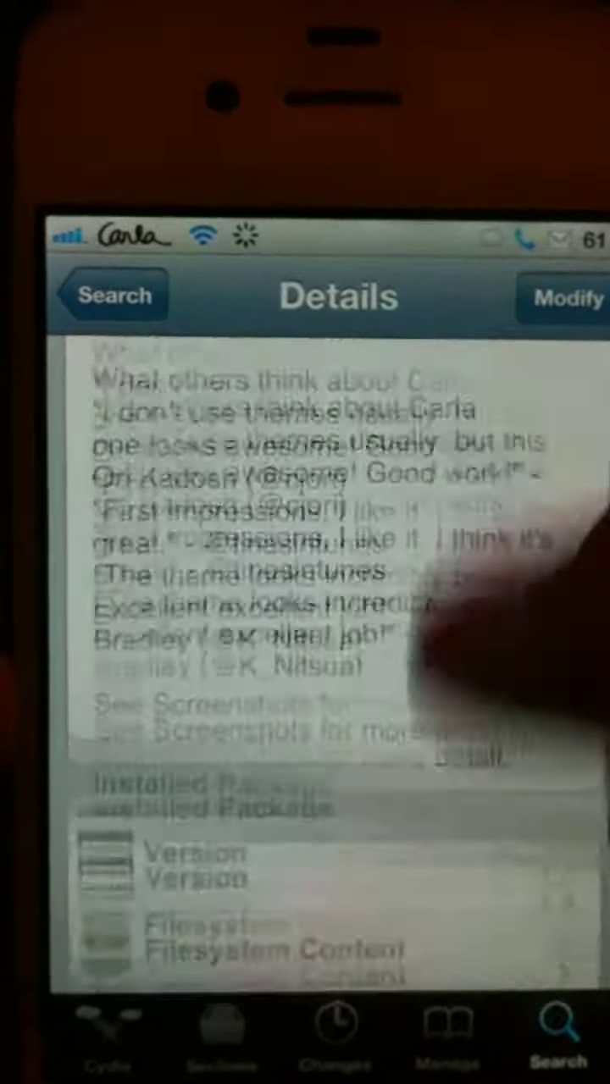
scroll(474, 669, "down", 5)
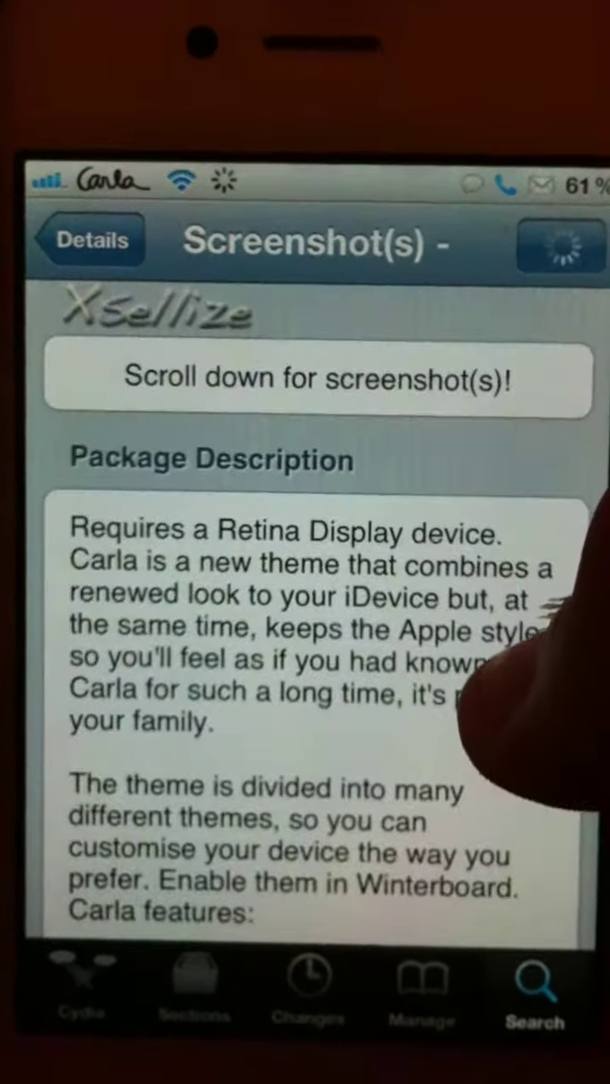
scroll(525, 677, "down", 7)
scroll(551, 559, "down", 6)
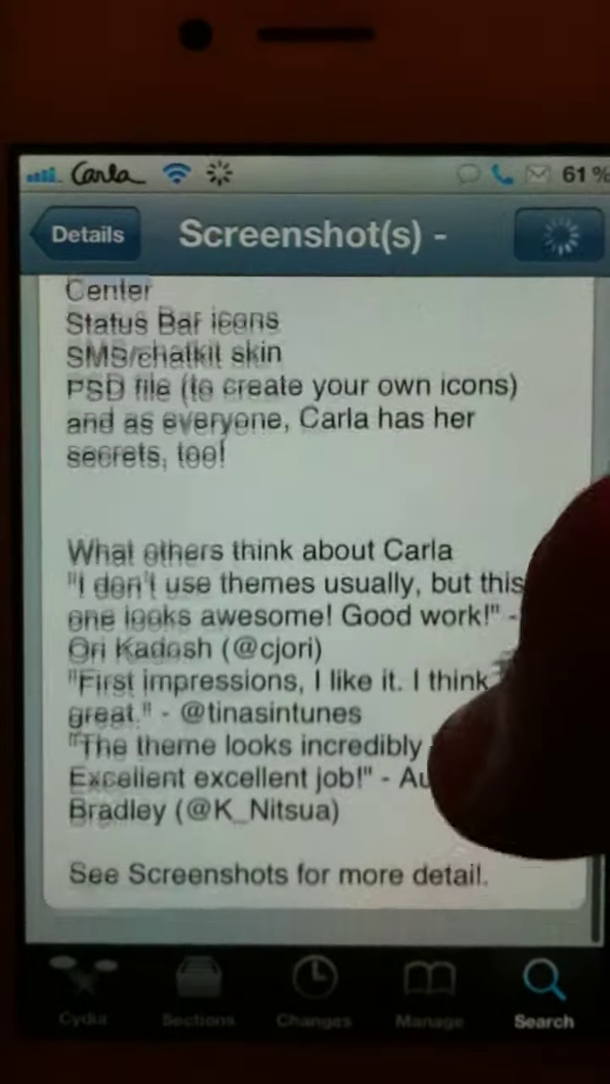
scroll(474, 762, "down", 5)
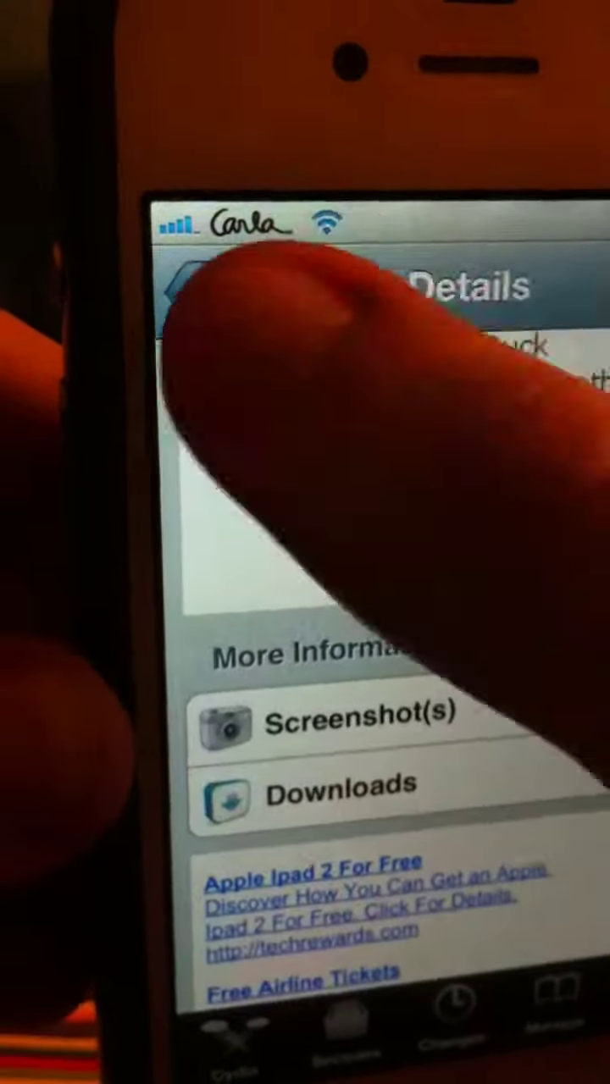
Step: Leave the Carla for iOS details page for the 'Carla' search results
left_click(207, 288)
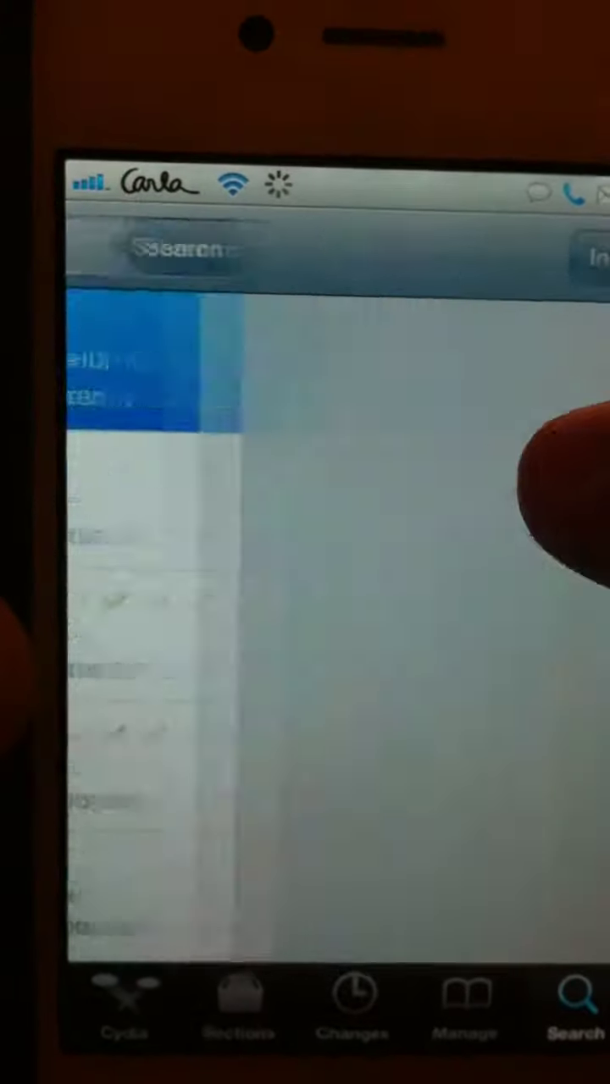
scroll(551, 466, "down", 5)
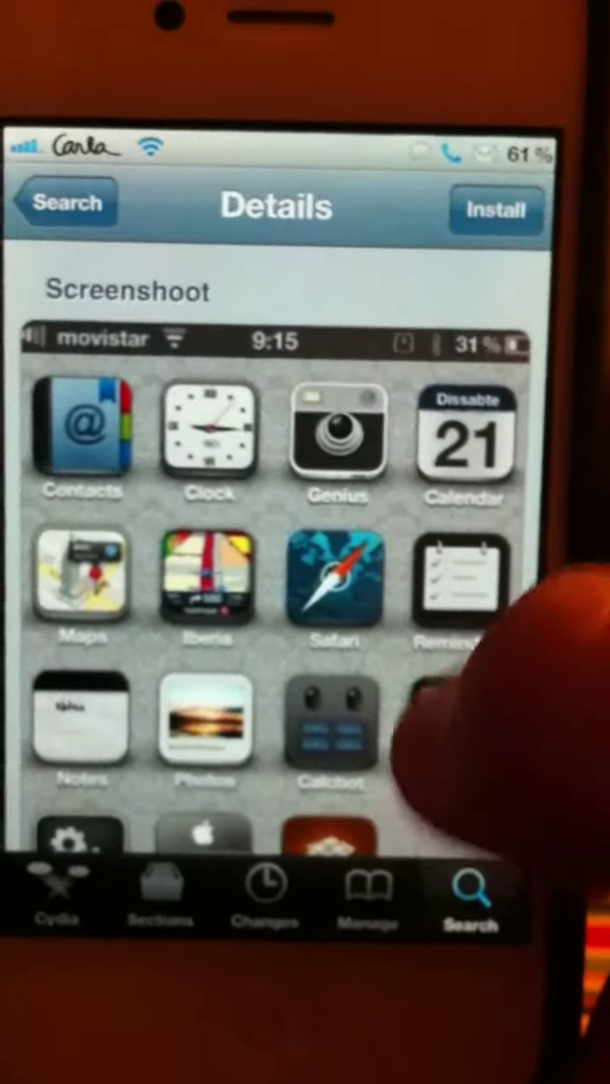
scroll(474, 644, "down", 2)
scroll(423, 669, "up", 1)
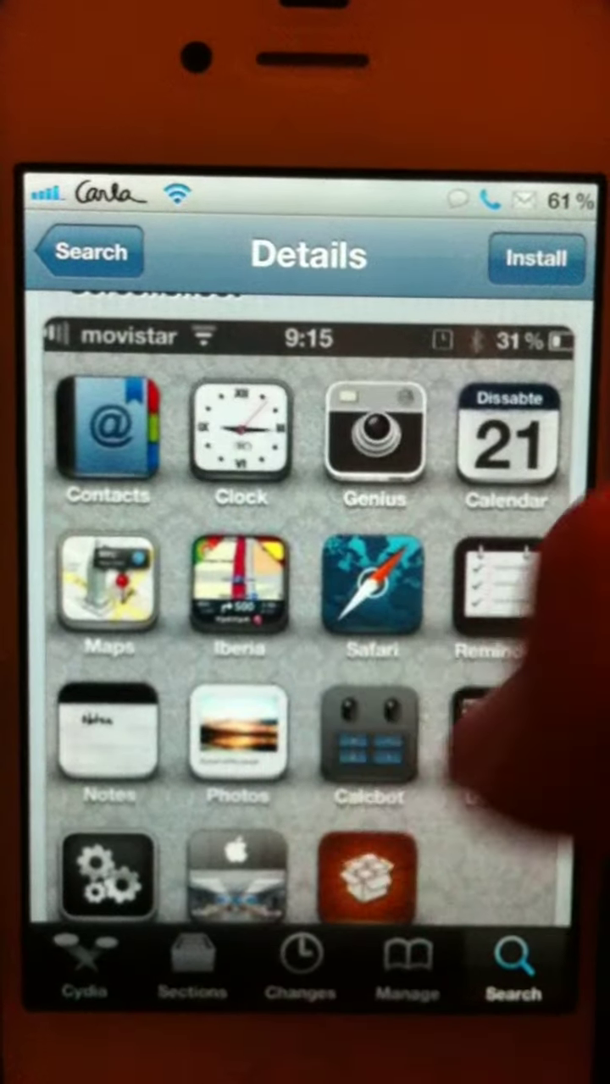
scroll(559, 720, "down", 5)
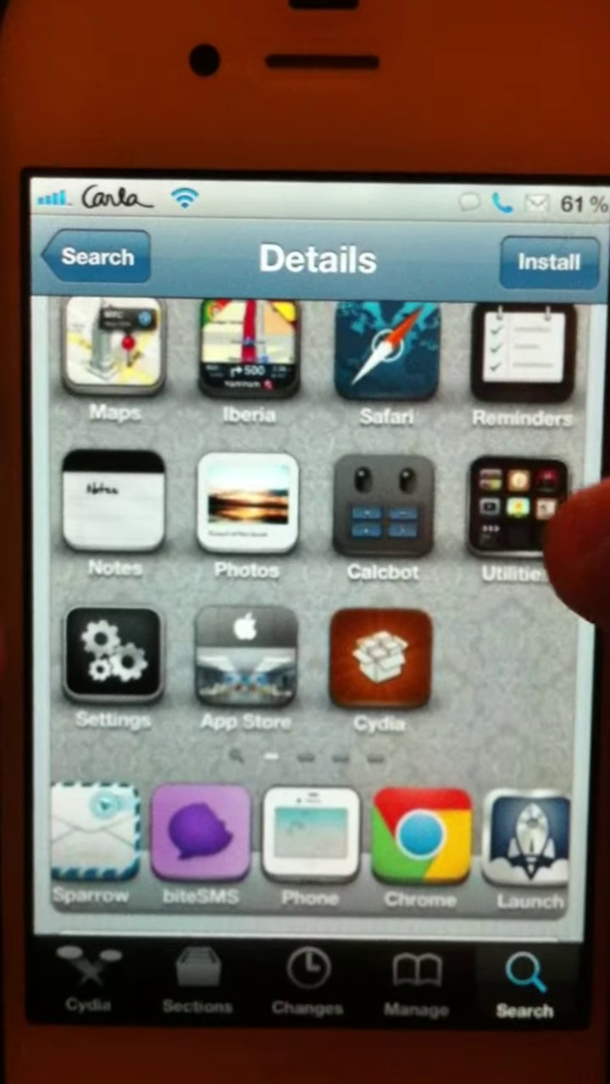
scroll(567, 542, "up", 5)
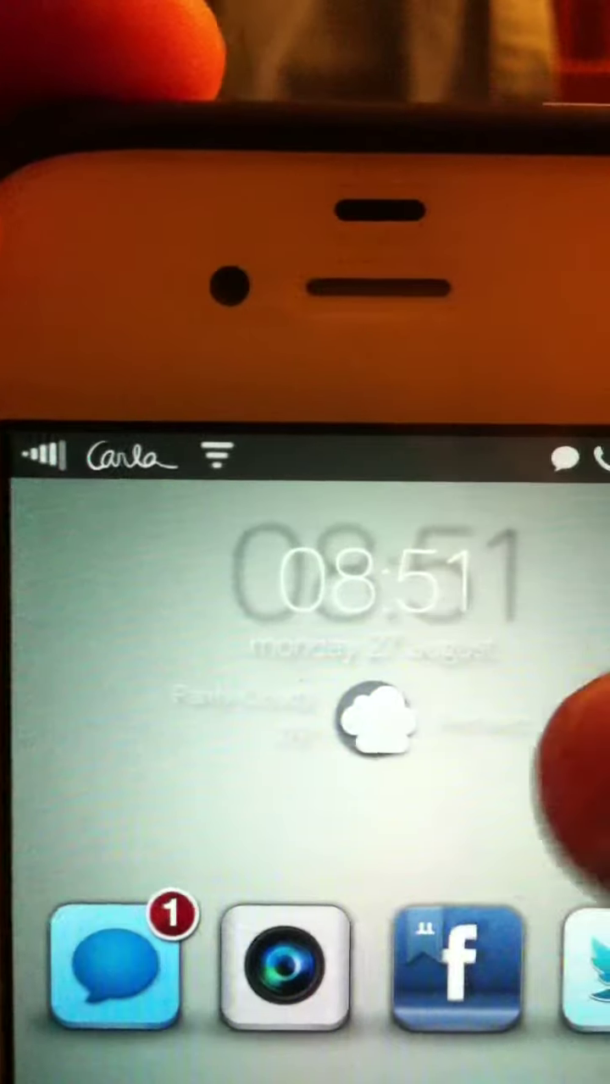
Step: In SBSettings, switch Wi-Fi so the status bar shows 3G, then hide the panel
left_click(581, 720)
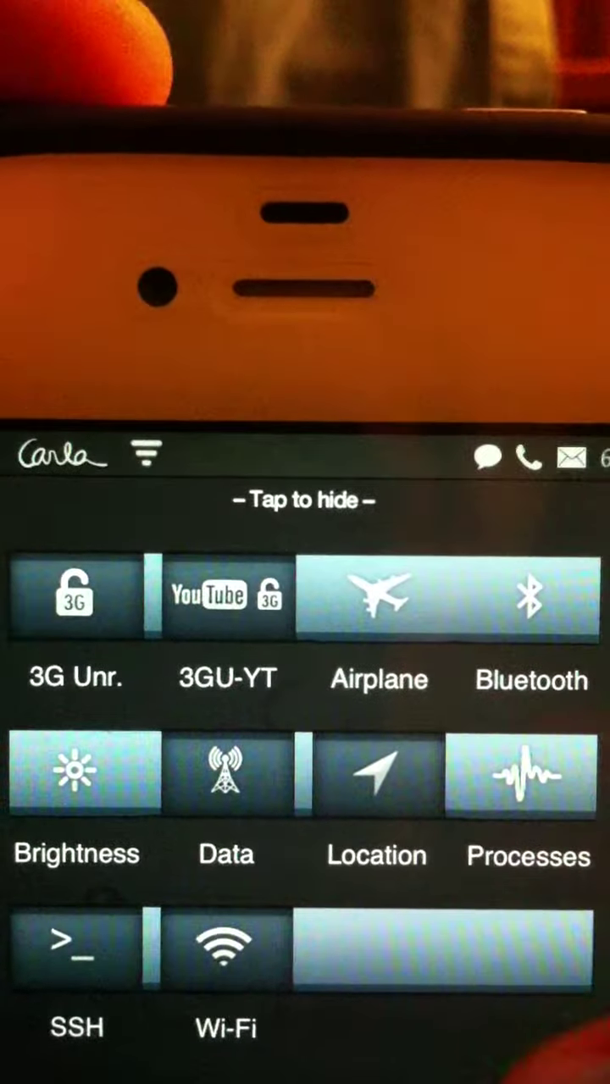
left_click(233, 952)
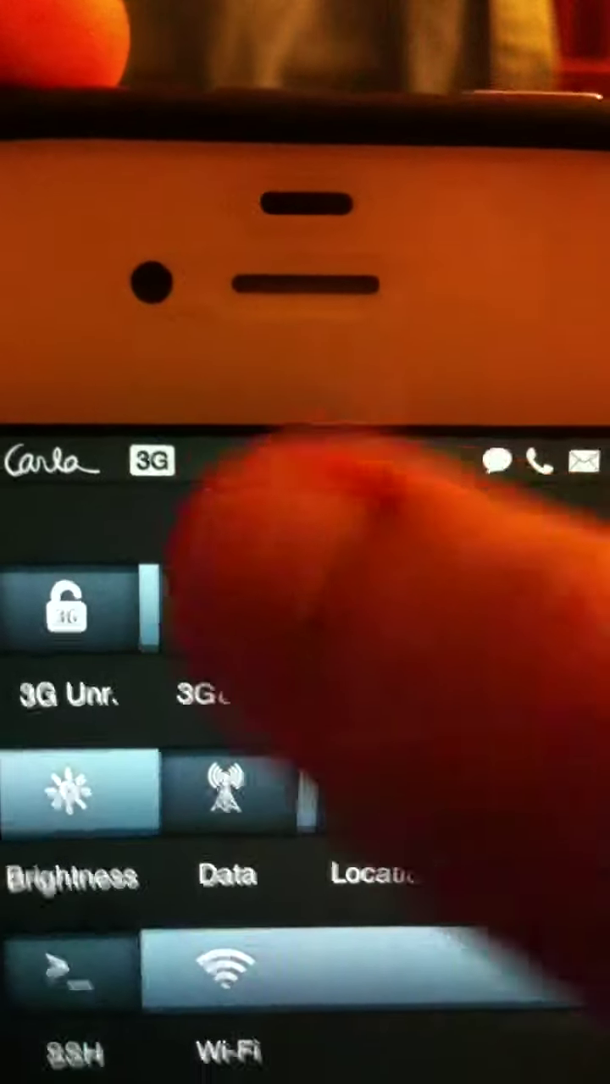
left_click(296, 506)
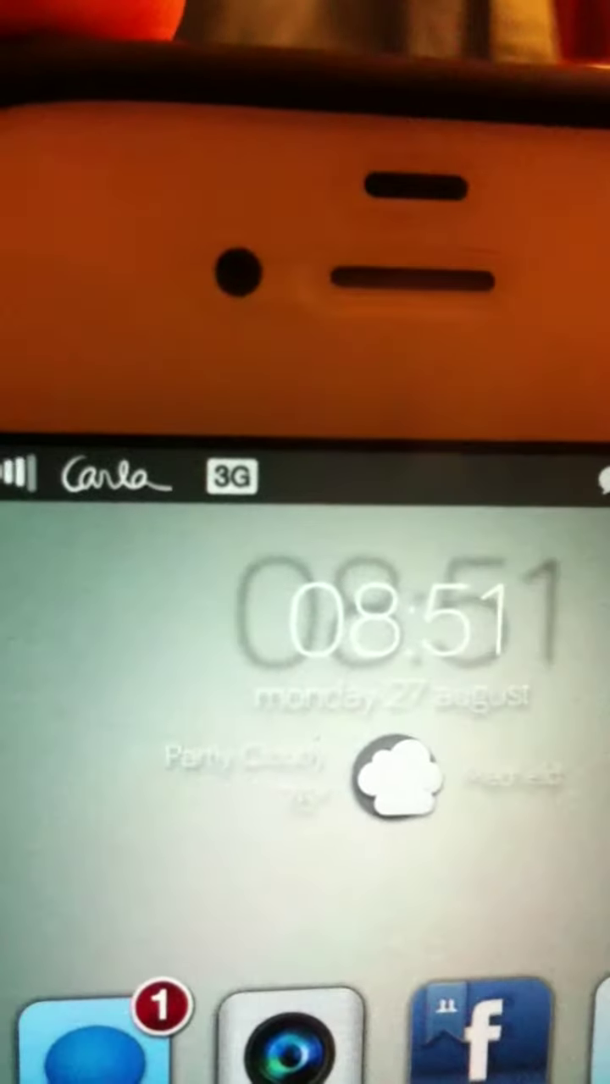